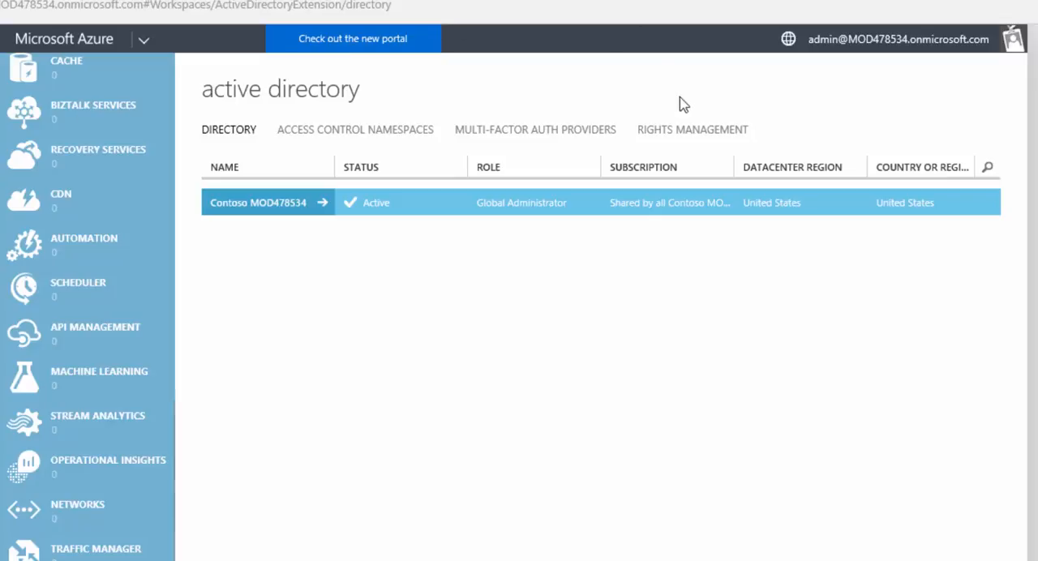
Step: Show the directory's Rights Management status in Active Directory
click(691, 129)
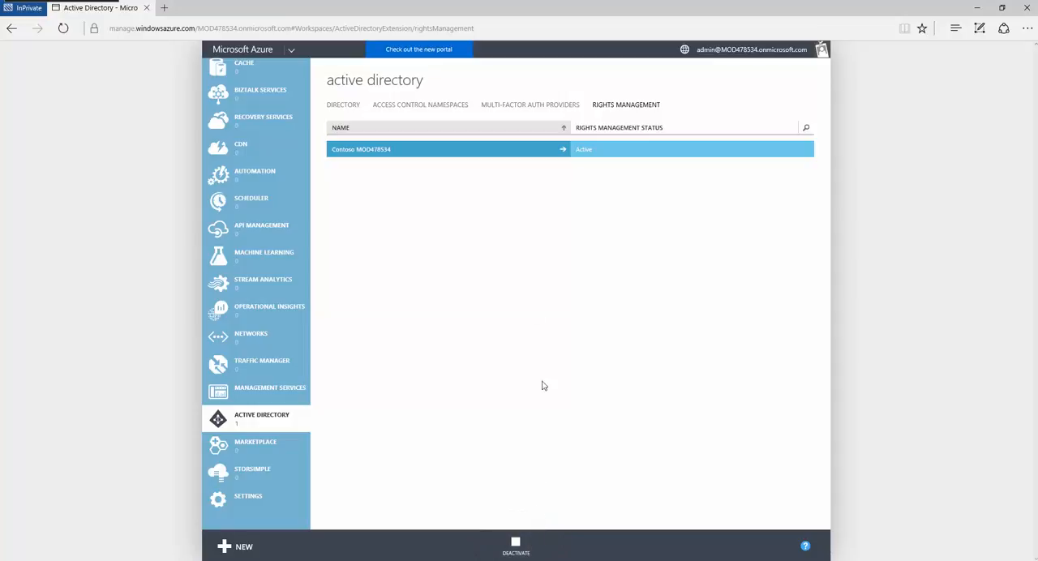
Step: List the Contoso MOD478534 directory's published rights policy templates
click(445, 150)
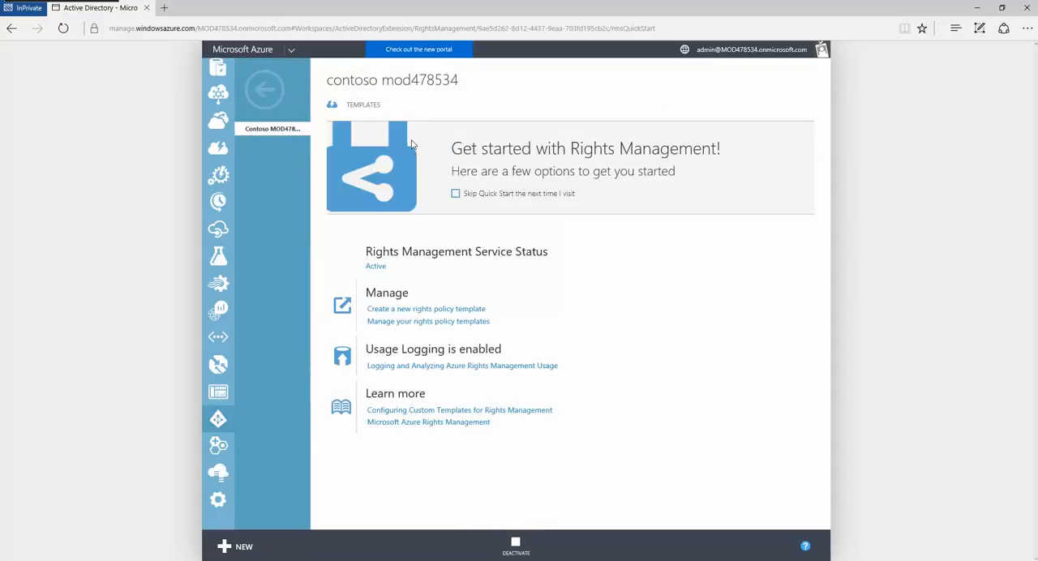
click(369, 112)
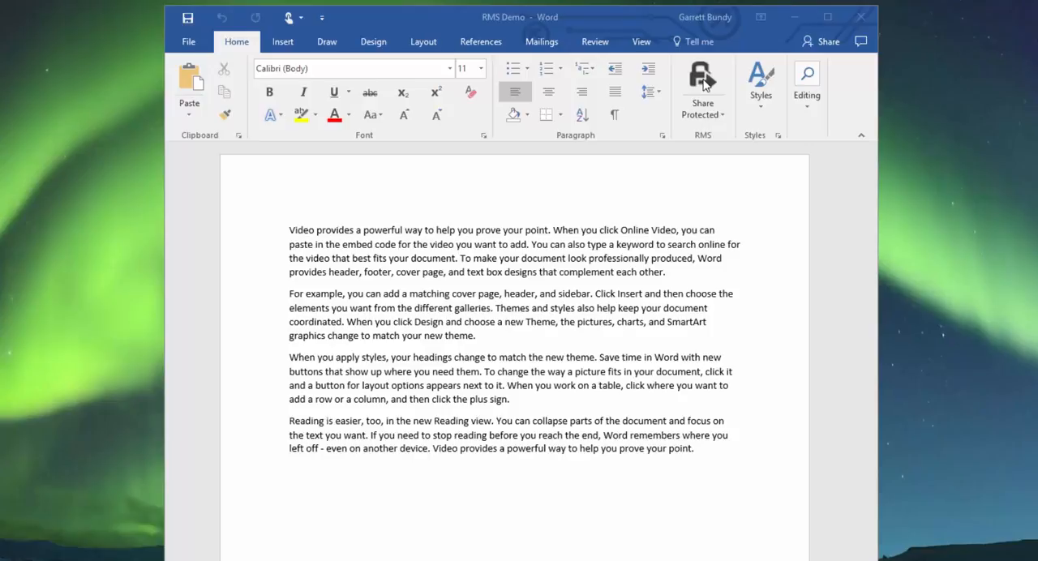
Step: Start a protected share of RMS Demo.docx from the Home ribbon's RMS group
click(708, 81)
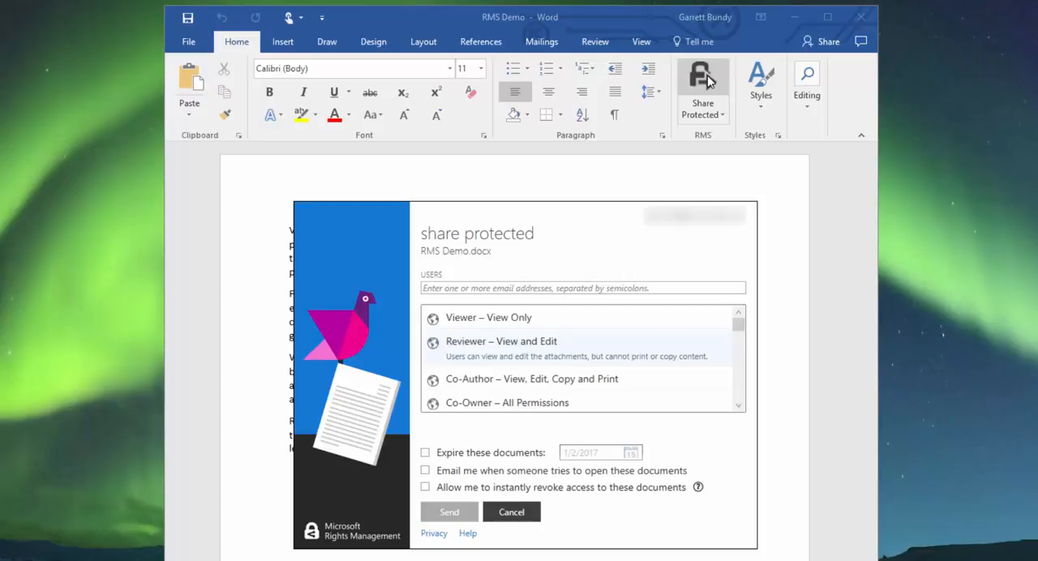
Step: Enter the recipient's email address and choose Viewer – View Only permission
click(495, 290)
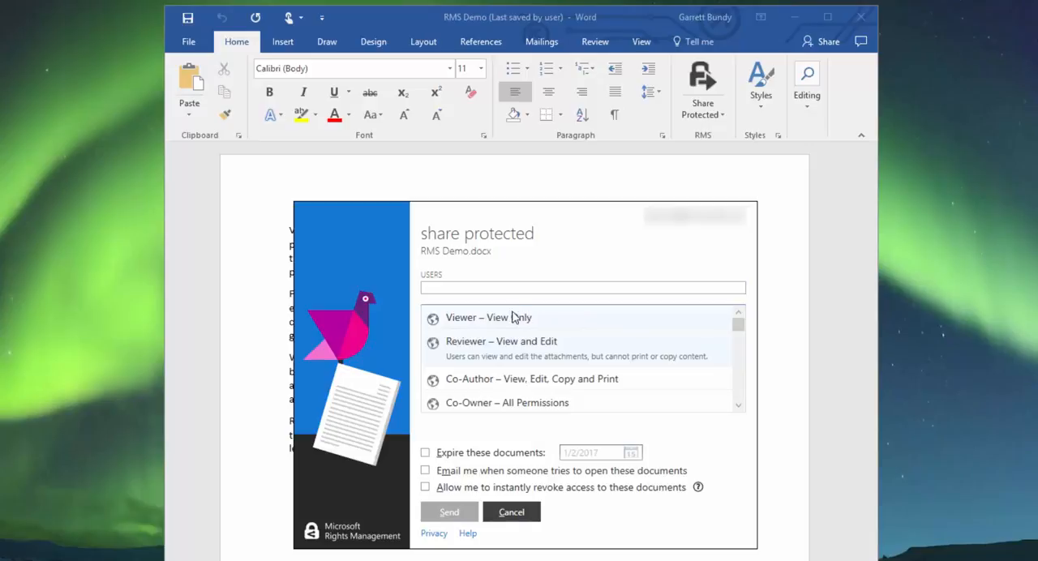
click(497, 290)
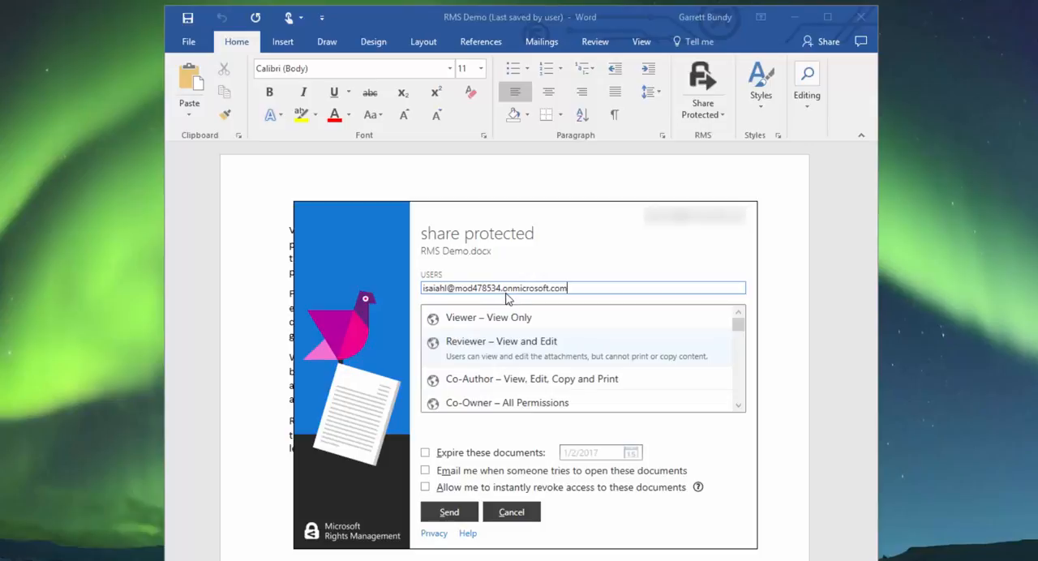
click(536, 319)
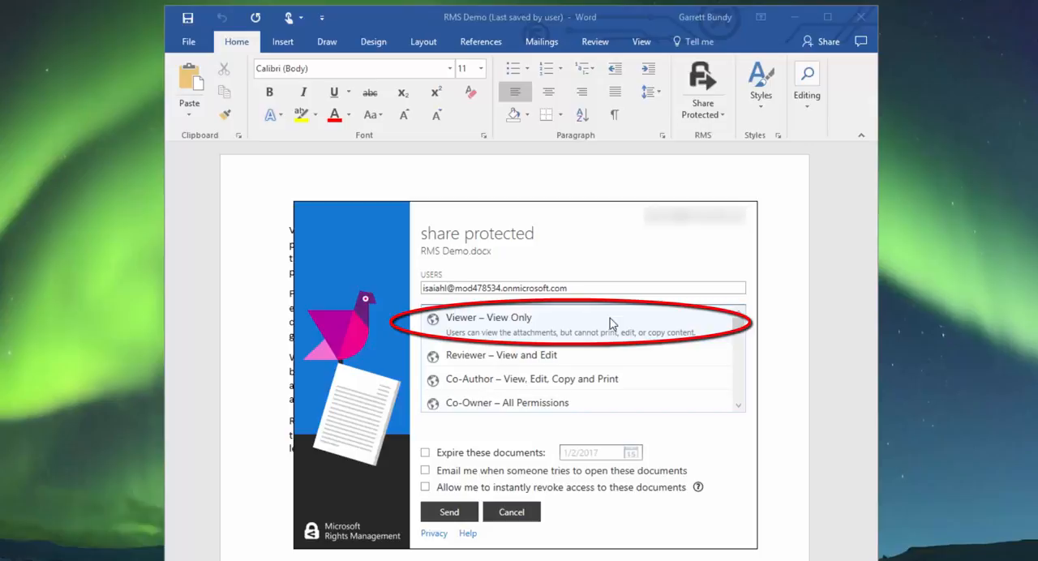
Step: Make the shared document expire on 1/2/2017
click(426, 452)
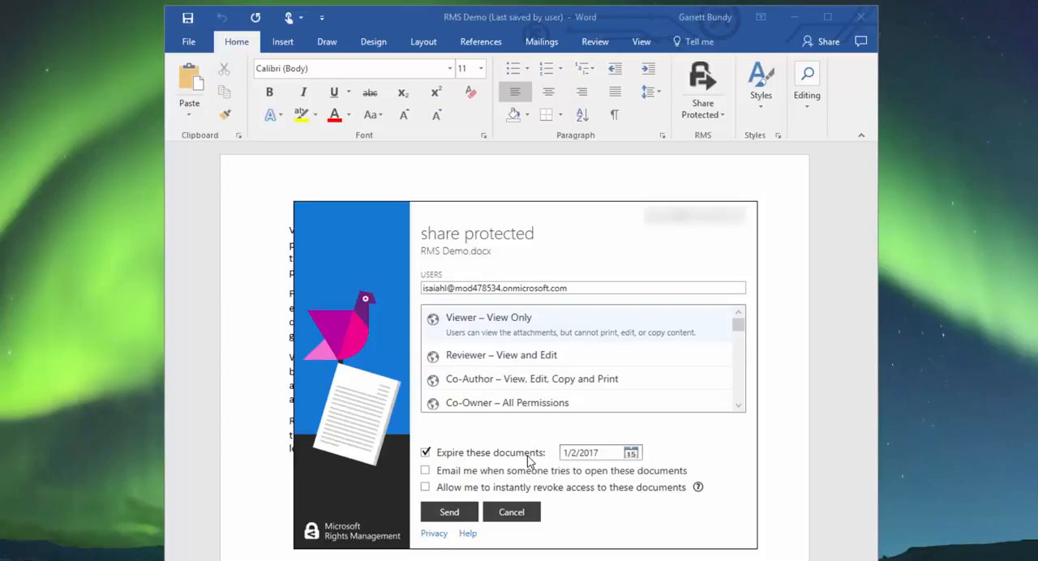
Step: Send the protected share, resolve the recipient and add the 'Have a look' note in Outlook
click(459, 515)
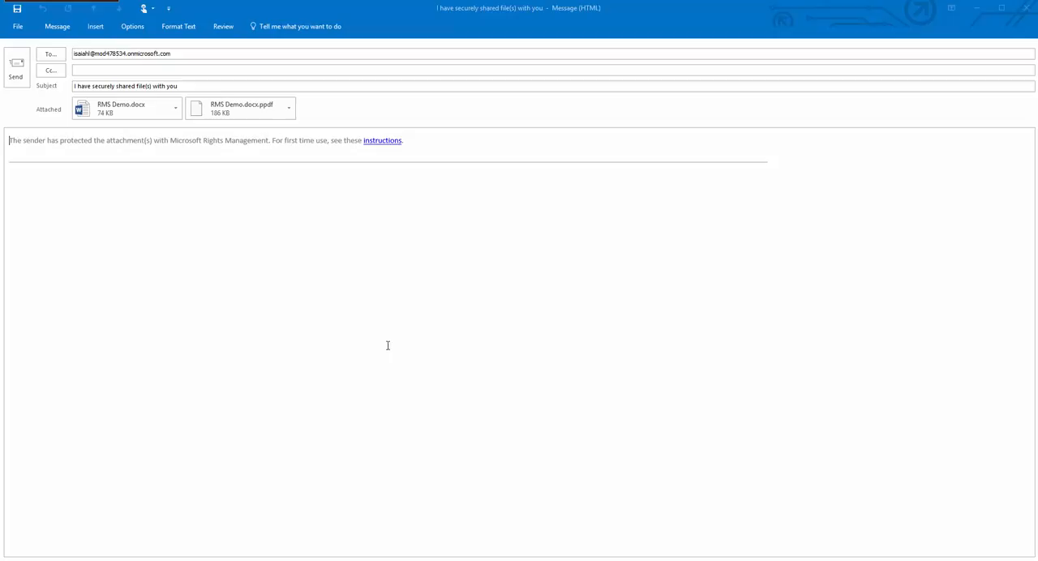
click(16, 186)
key(Return)
key(Return)
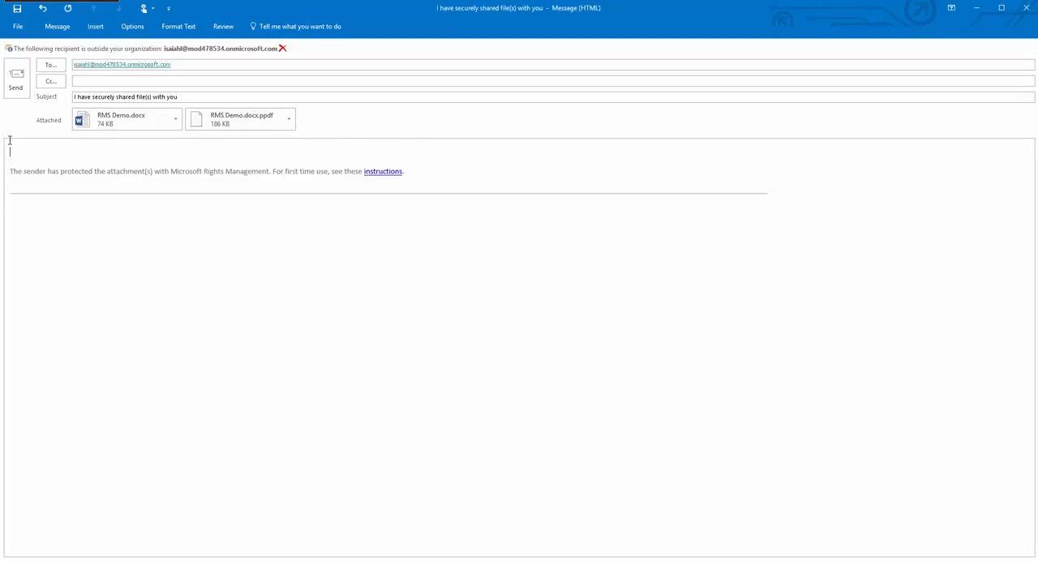
key(Up)
key(Up)
text(Have a look)
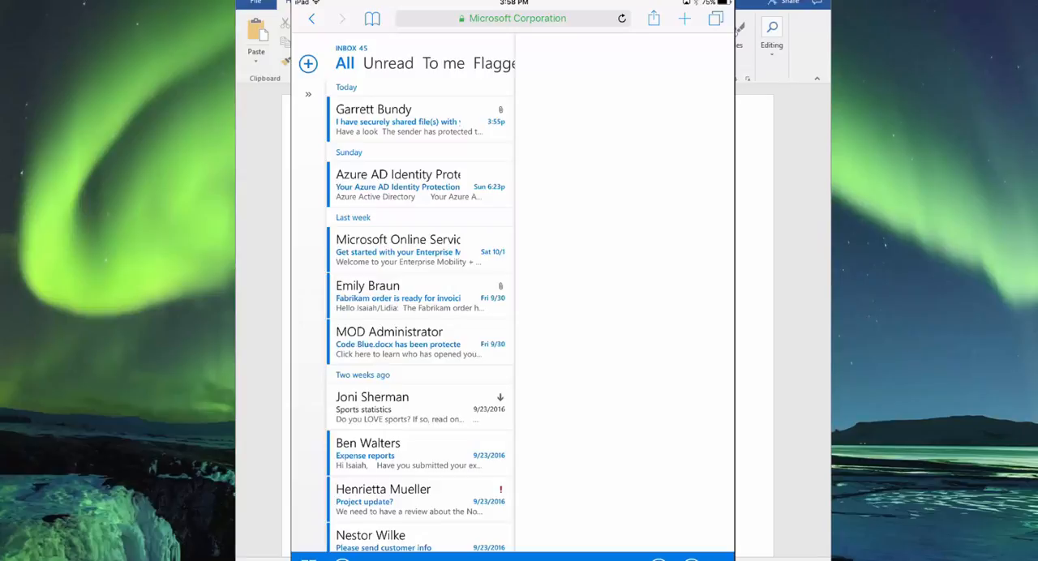
Step: Open the securely shared files message in the Outlook Web App inbox
click(308, 93)
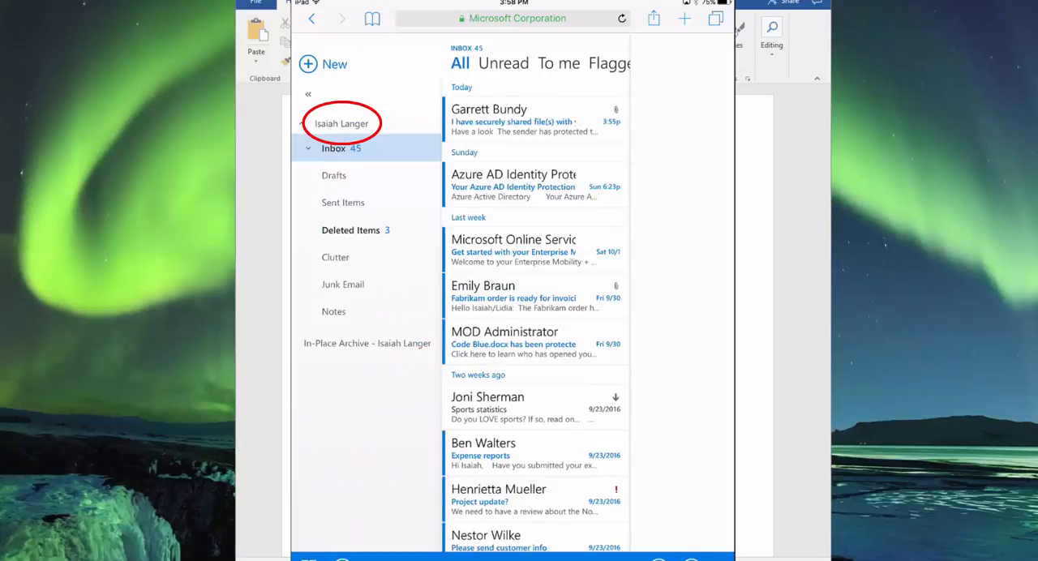
click(308, 94)
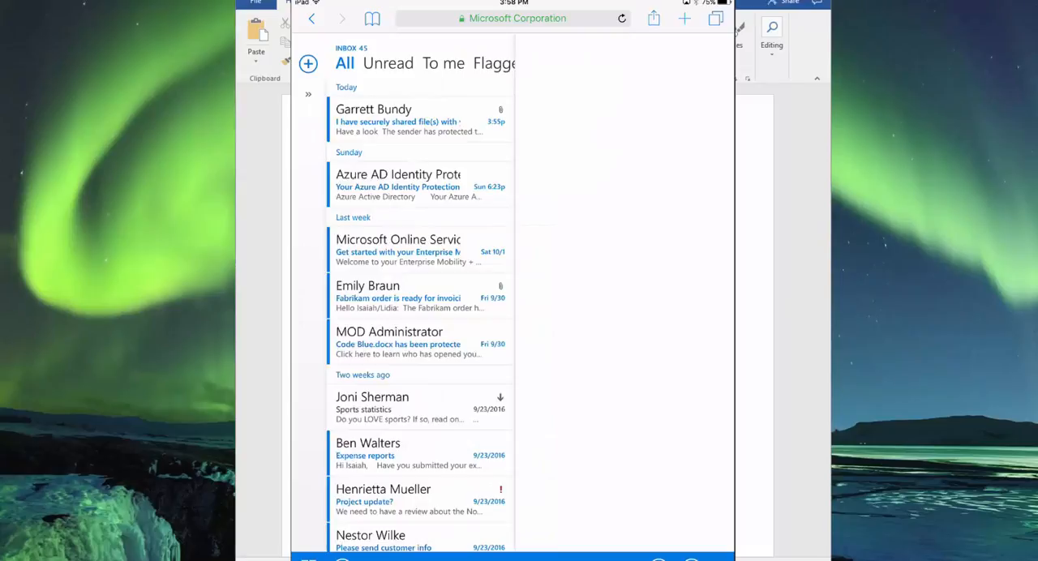
click(418, 119)
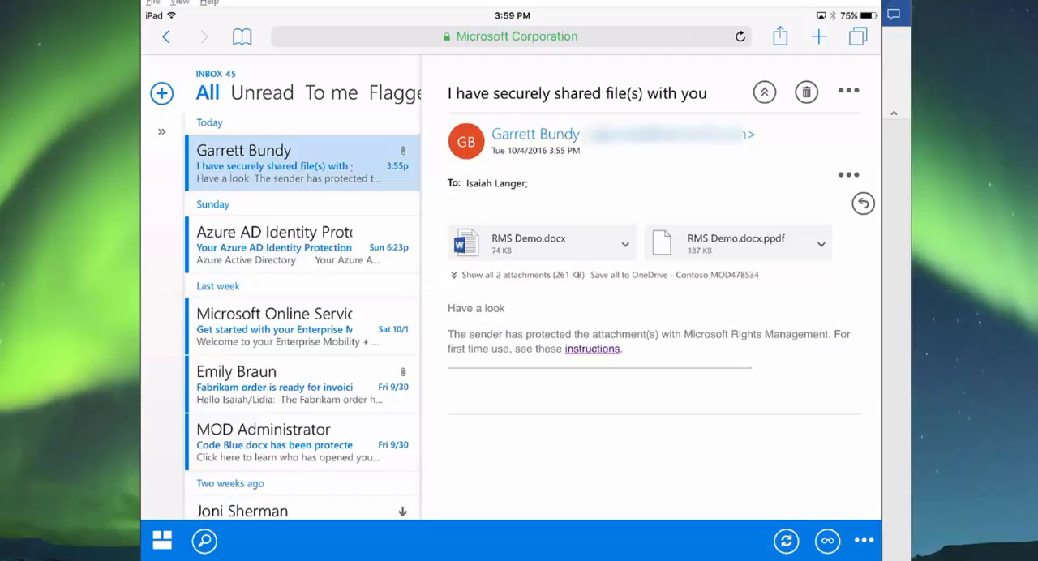
Step: Download the RMS Demo.docx.ppdf attachment and hand it to the AIP Viewer
click(821, 244)
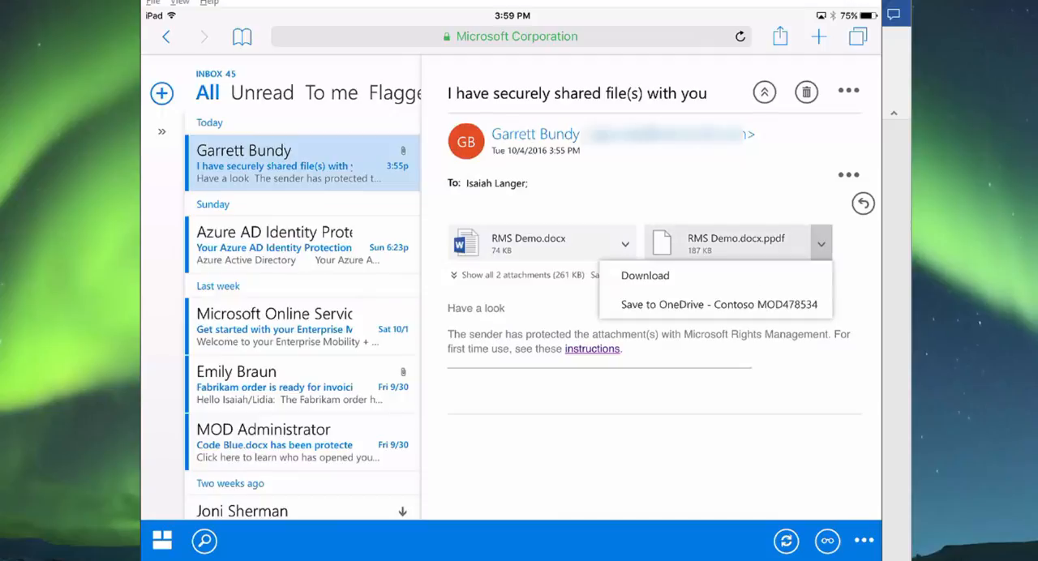
click(644, 275)
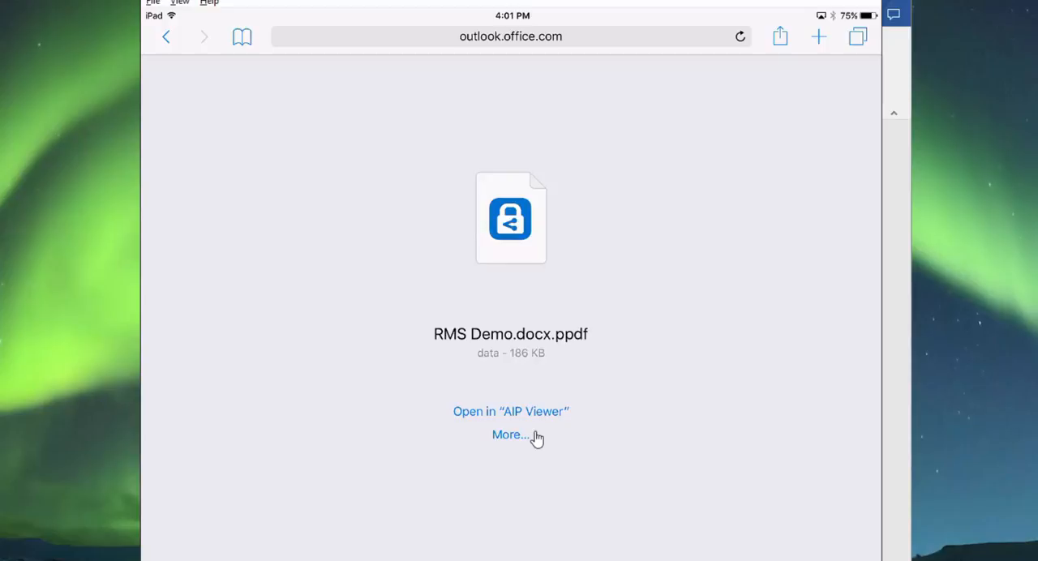
click(511, 434)
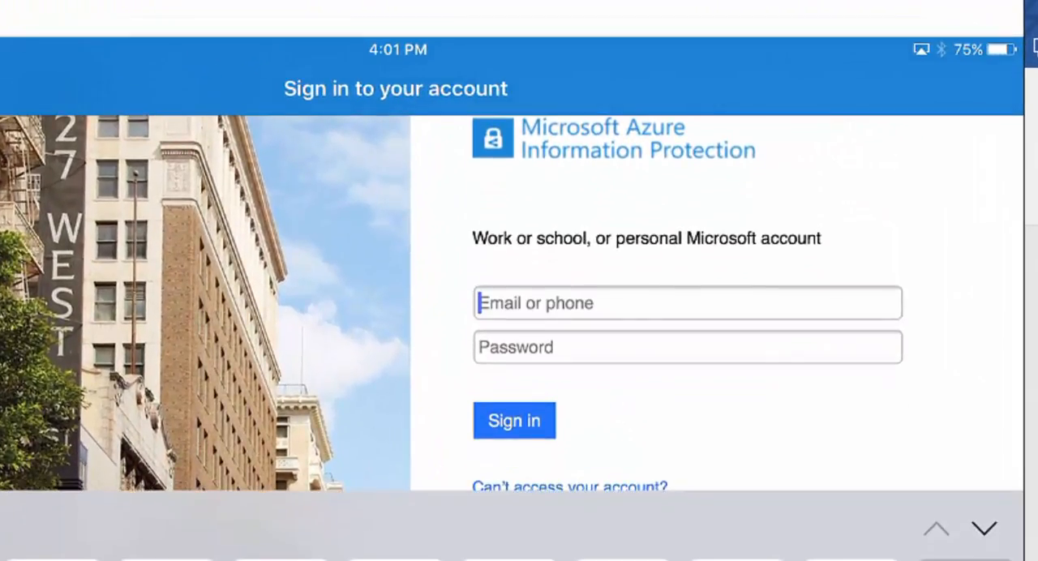
Step: Sign in to the AIP Viewer with the work account email and password
click(477, 244)
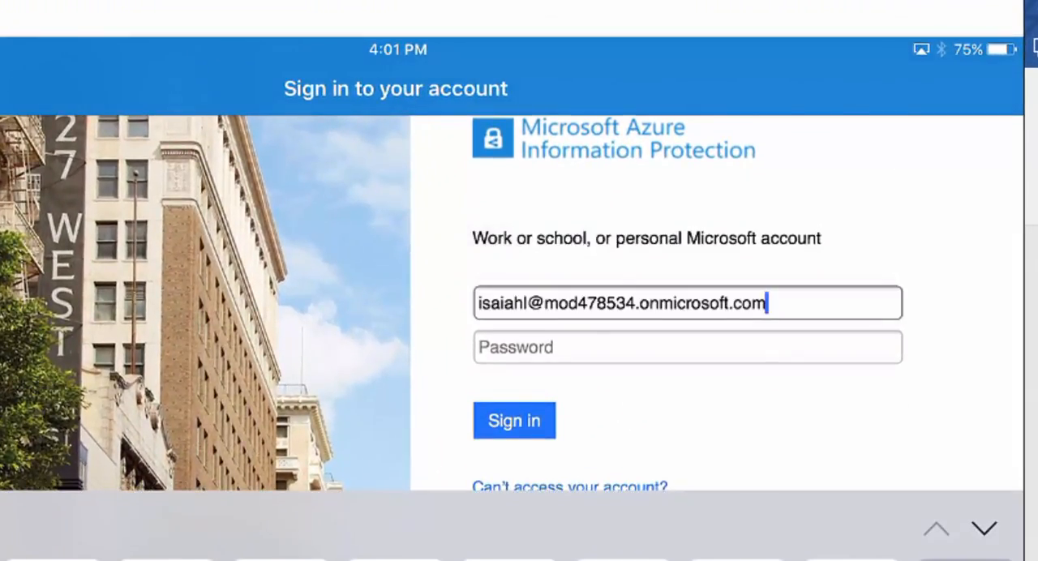
click(687, 347)
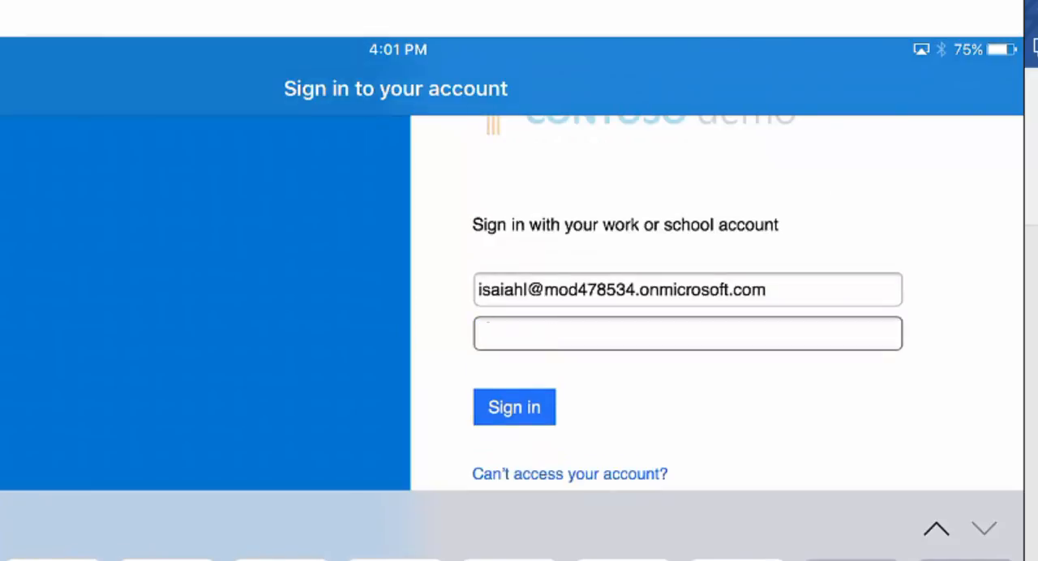
text(••)
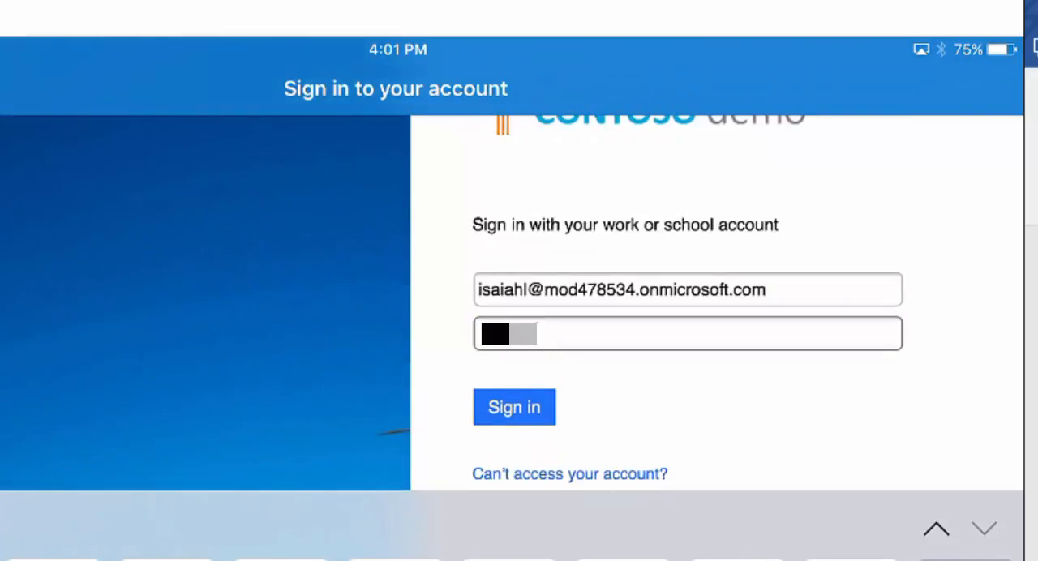
text(••)
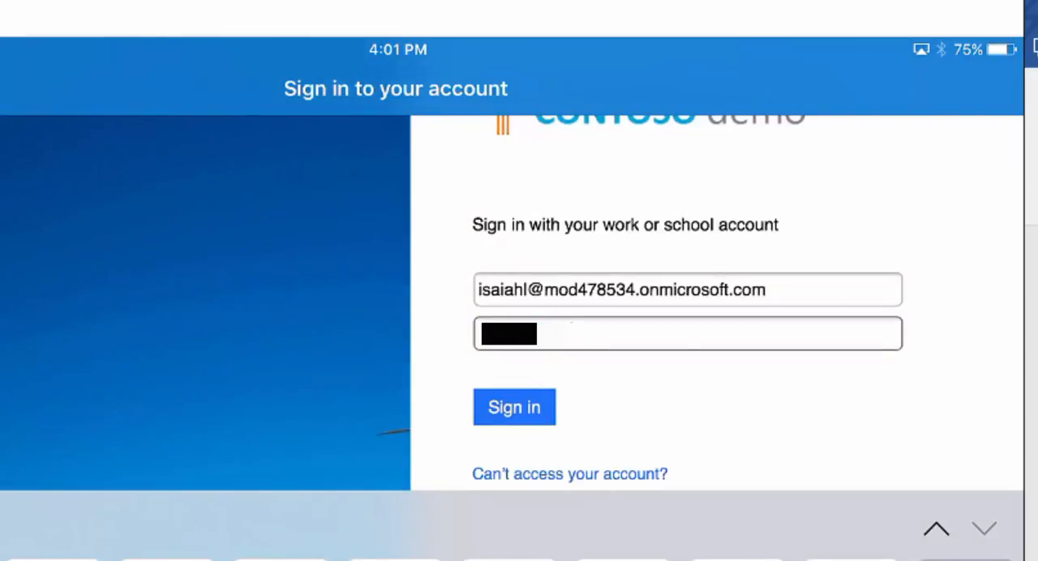
key(Return)
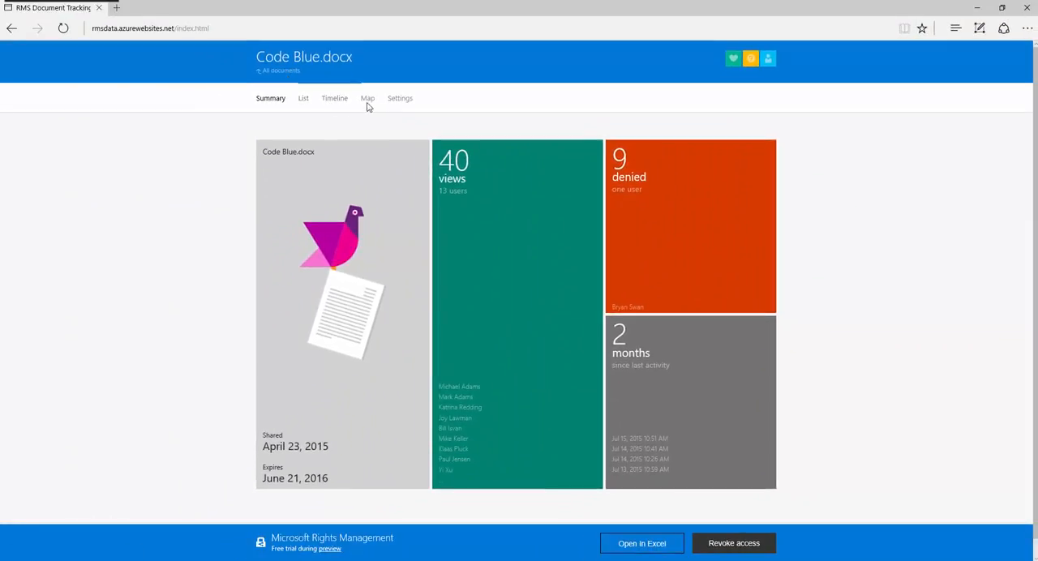
Step: Show Code Blue.docx access on the world map with per-country viewings and denials
click(367, 98)
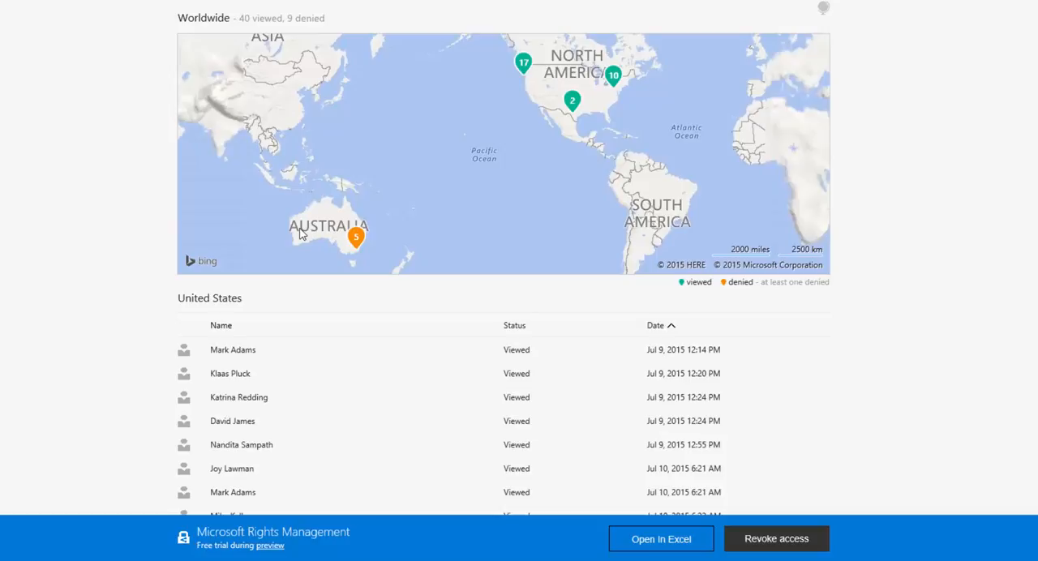
scroll(352, 378, down, 3)
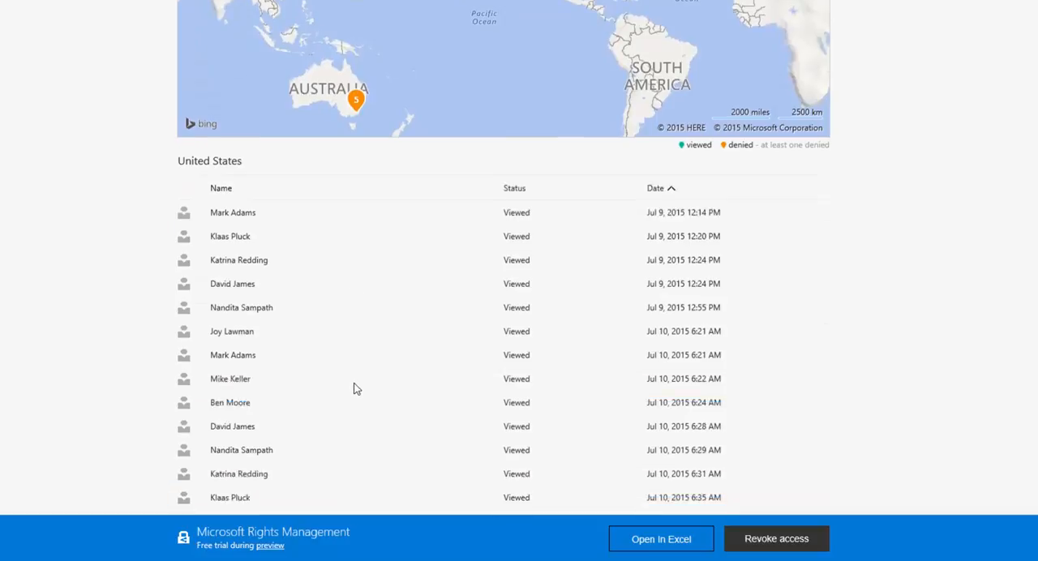
scroll(352, 379, down, 4)
scroll(352, 379, down, 4)
scroll(352, 379, down, 3)
scroll(352, 379, down, 2)
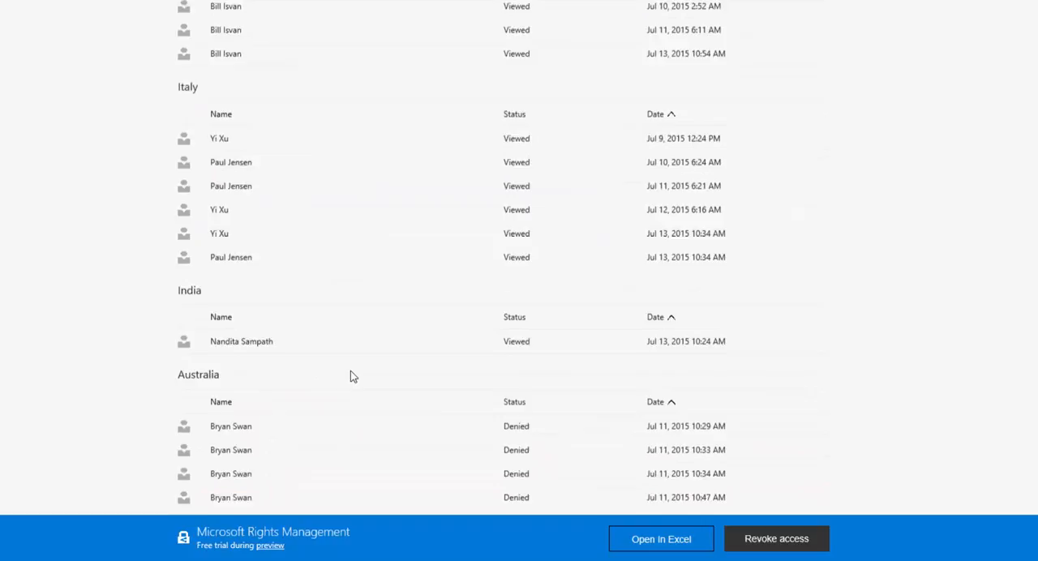
scroll(352, 378, down, 2)
scroll(352, 379, down, 2)
scroll(352, 369, down, 2)
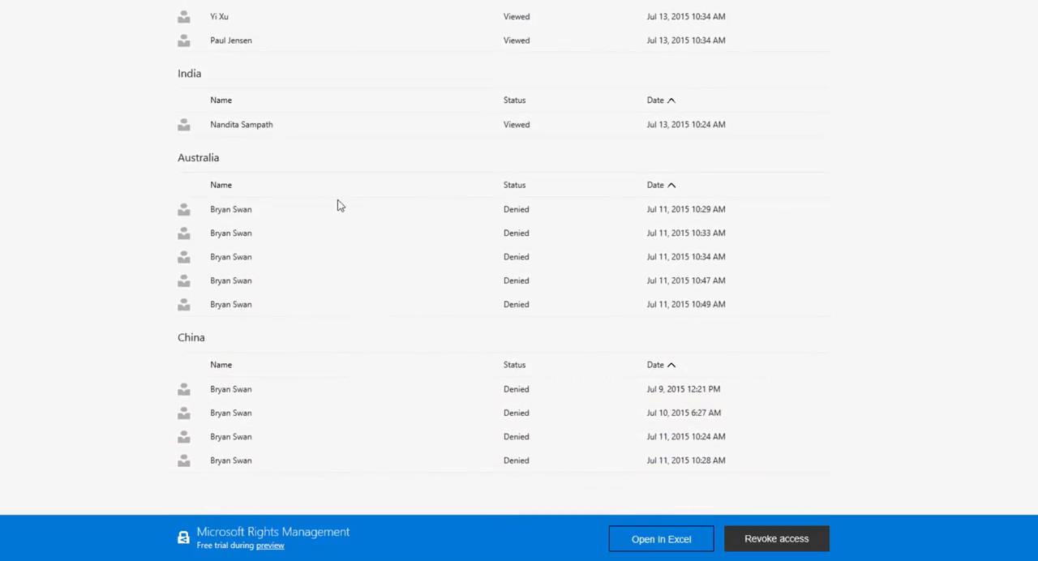
scroll(340, 205, up, 1)
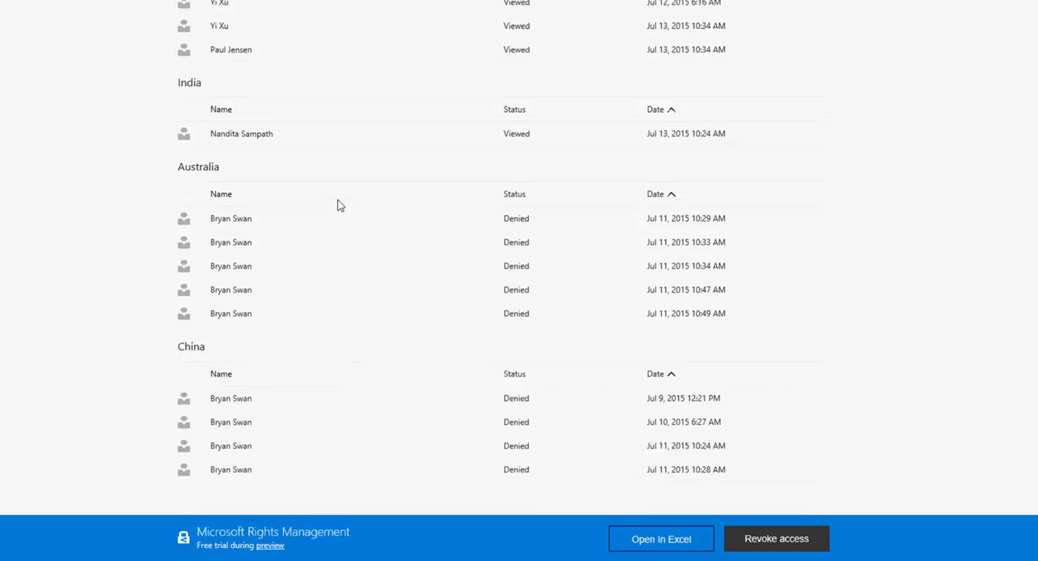
scroll(340, 205, up, 4)
scroll(340, 205, up, 4)
scroll(340, 206, up, 5)
scroll(339, 205, up, 2)
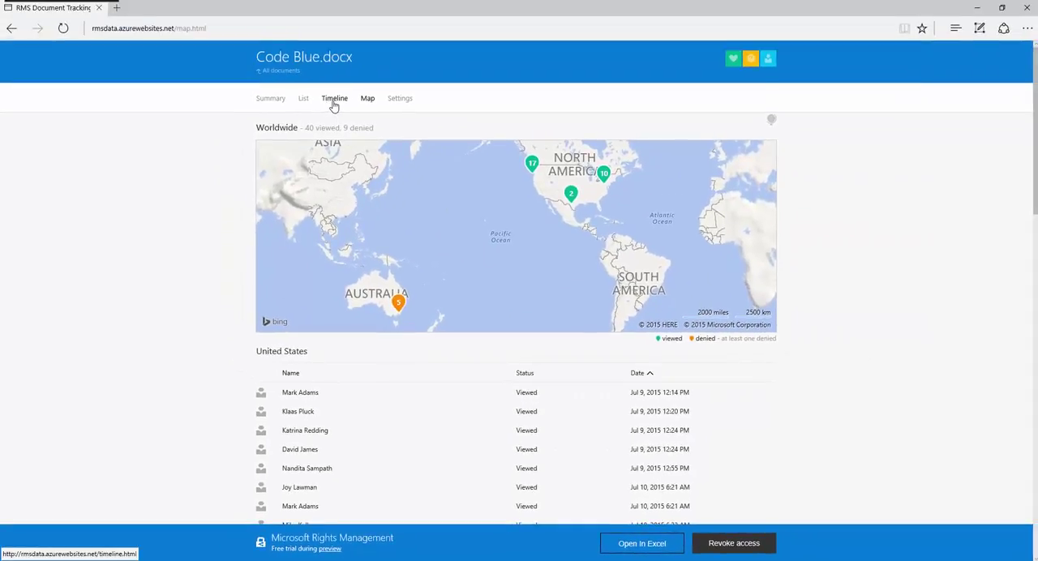
Step: Show the daily timeline of Code Blue.docx views and denials for Aug 12–Sep 10, 2015
click(334, 98)
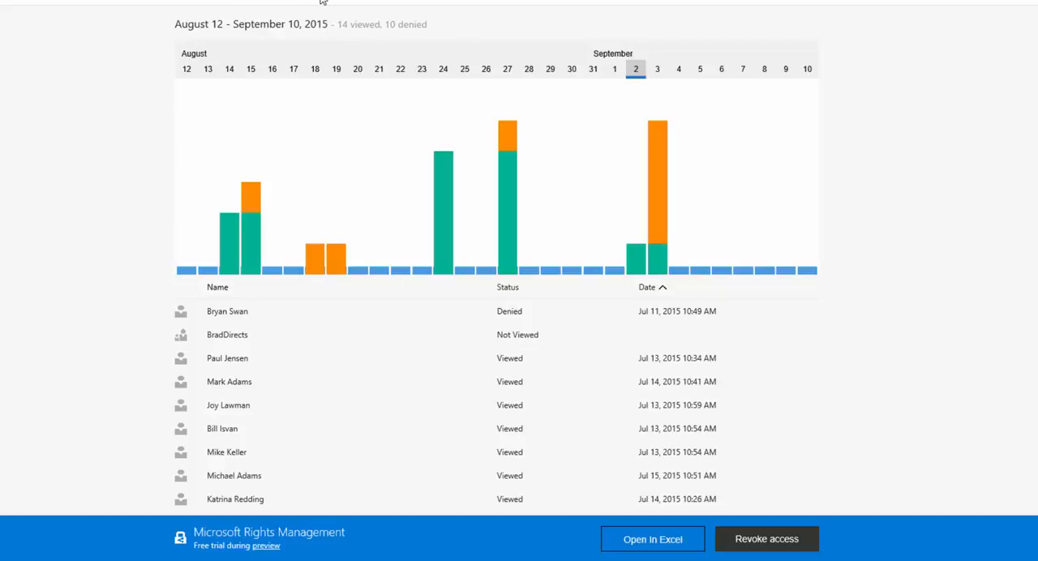
Step: Start revoking access to Code Blue.docx, bringing up the confirmation form
click(766, 539)
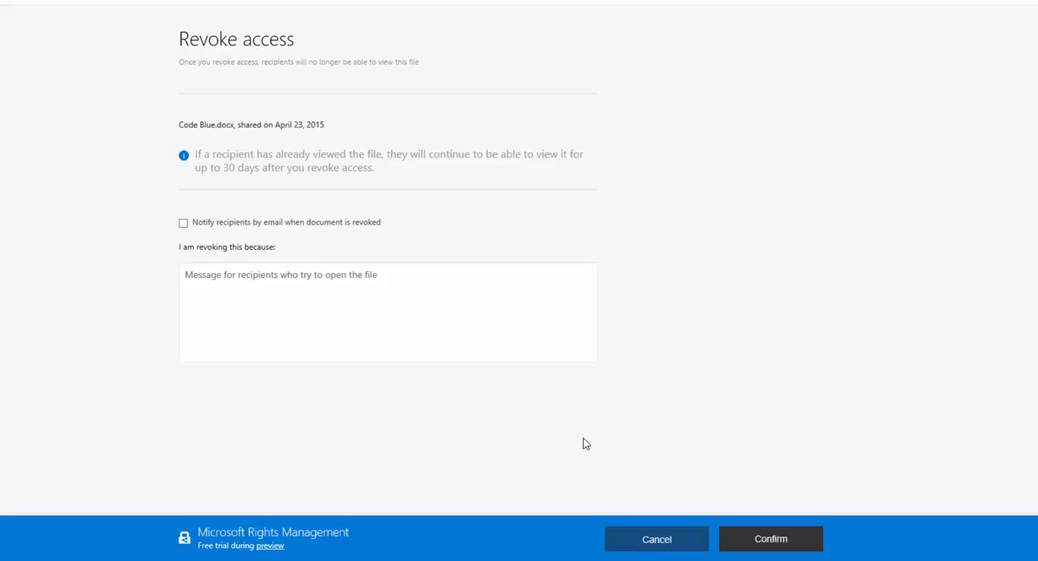